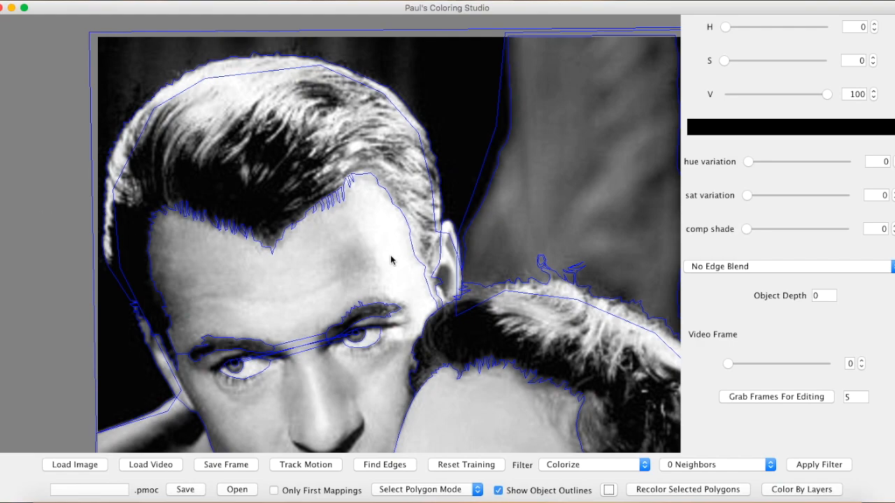
Examine the object outlines across the whole black-and-white portrait of the couple.
key(minus)
key(Down)
key(Down)
key(Down)
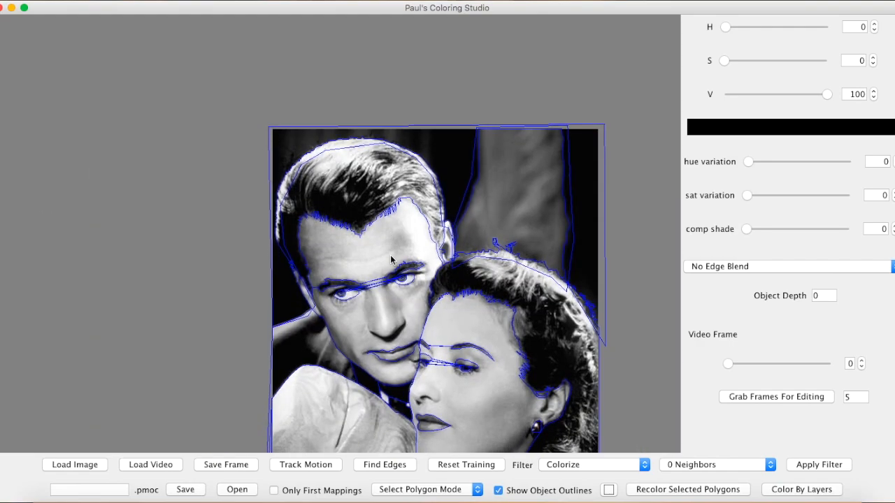
key(Down)
key(Down)
key(Down)
key(Down)
key(Down)
key(Down)
key(Down)
key(Down)
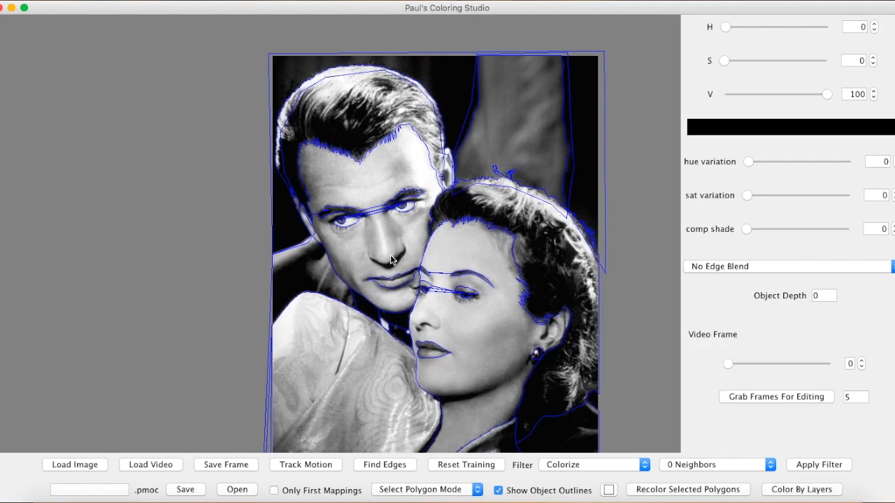
key(Down)
key(Down)
key(Down)
key(Down)
key(Down)
key(Down)
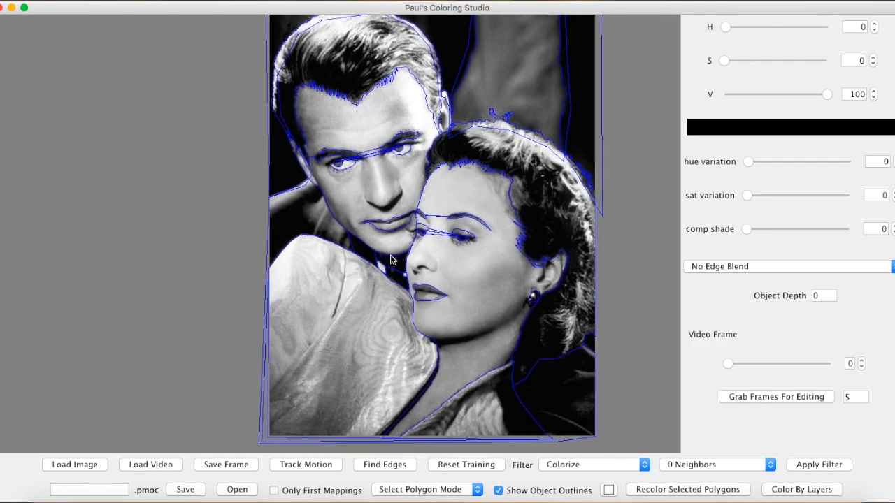
key(Right)
key(Right)
key(Right)
key(Right)
key(Right)
key(Right)
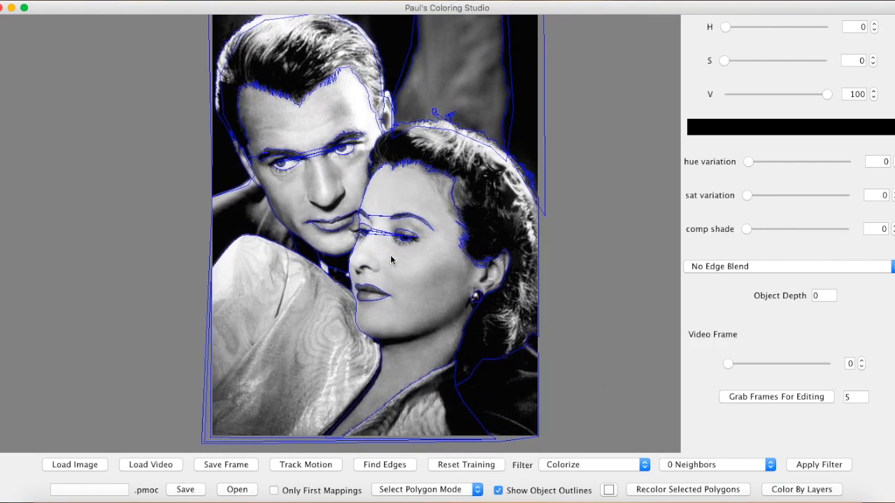
key(Up)
key(Up)
key(Up)
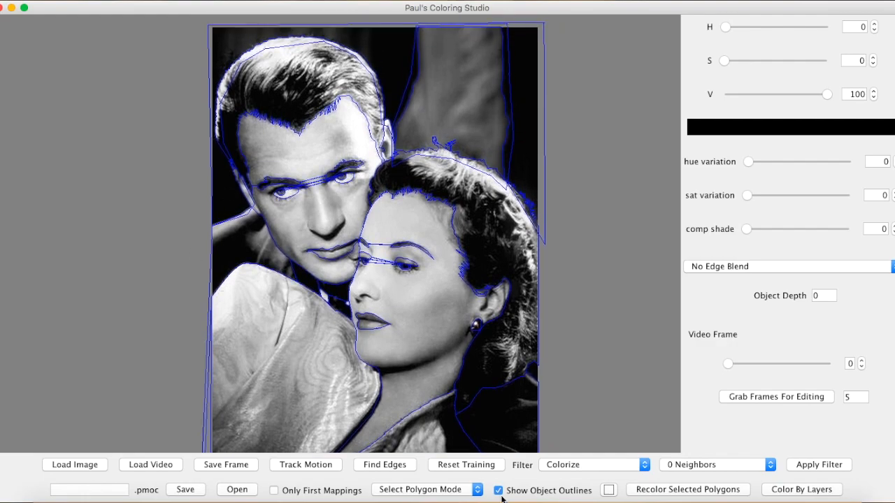
Draw a trial seven-point polygon in Vertex Mode on the empty canvas beside the portrait.
click(451, 493)
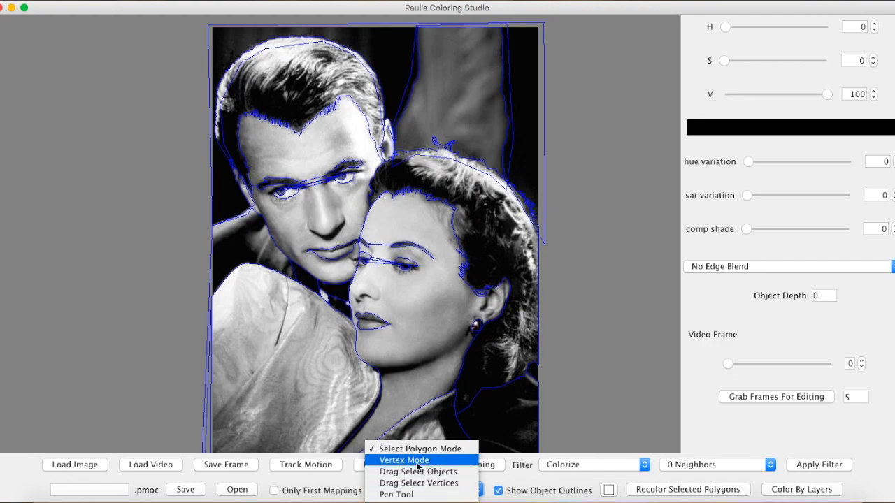
click(417, 462)
click(151, 193)
click(172, 204)
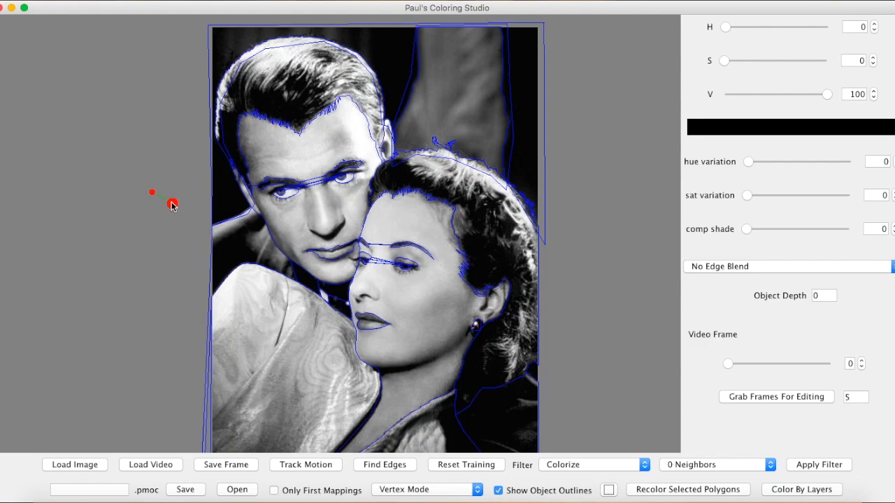
click(180, 246)
click(146, 280)
click(116, 228)
click(119, 170)
click(144, 166)
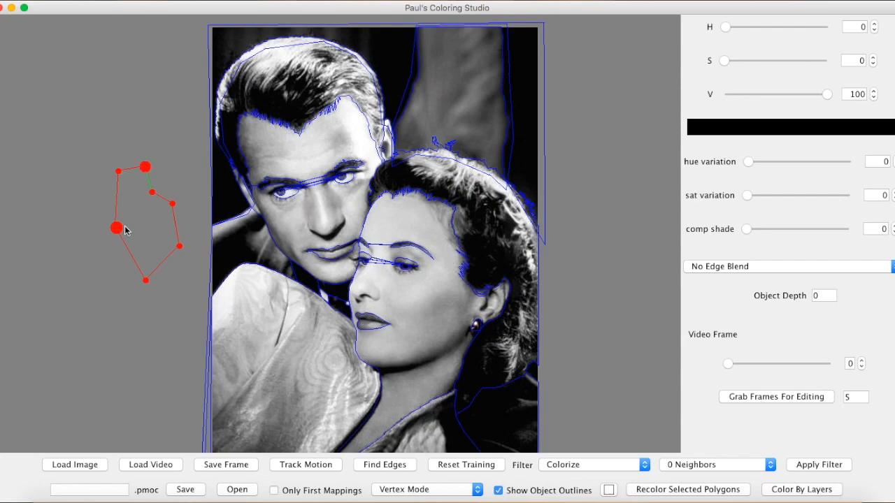
Delete all vertices of the trial polygon beside the portrait.
key(BackSpace)
key(BackSpace)
key(BackSpace)
key(BackSpace)
key(BackSpace)
key(BackSpace)
key(BackSpace)
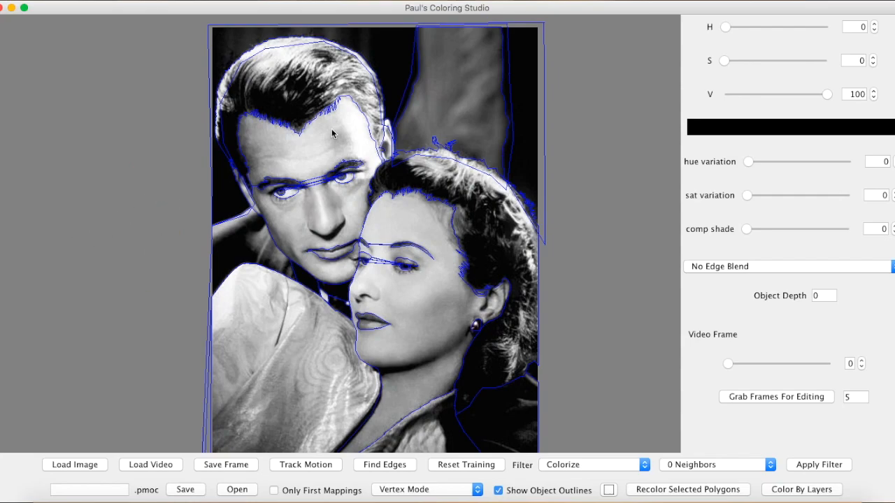
Switch to Select Polygon Mode and select the outline around the woman's pupils.
scroll(331, 130, up, 10)
scroll(267, 277, up, 5)
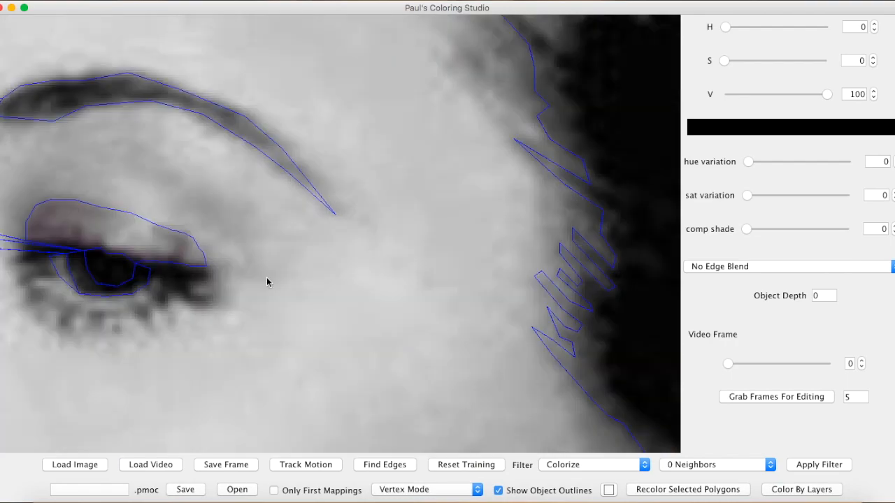
scroll(266, 276, left, 5)
click(410, 489)
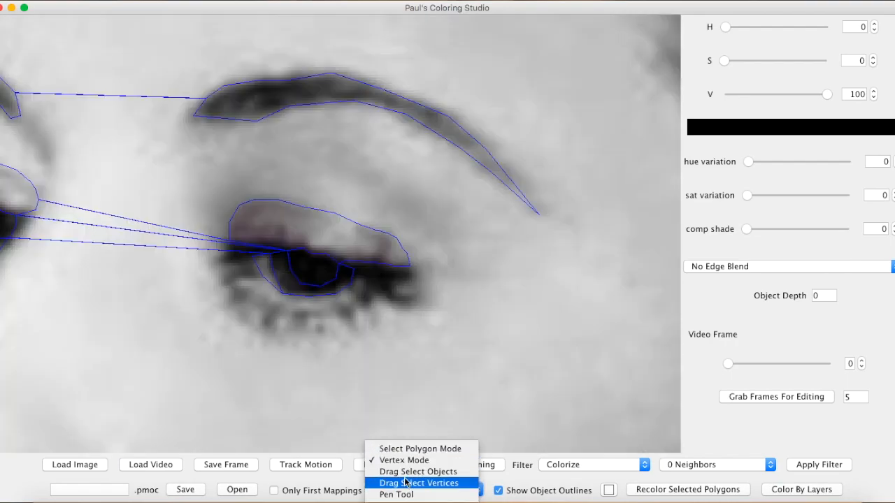
click(398, 448)
click(306, 281)
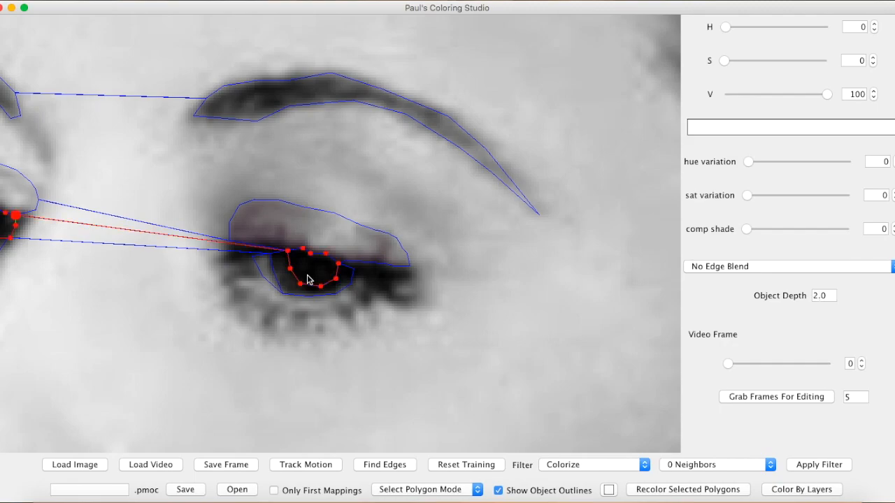
Examine how the selected outline joins the woman's two eyes and how the other outlines cover the portrait.
scroll(186, 282, left, 2)
scroll(185, 283, left, 7)
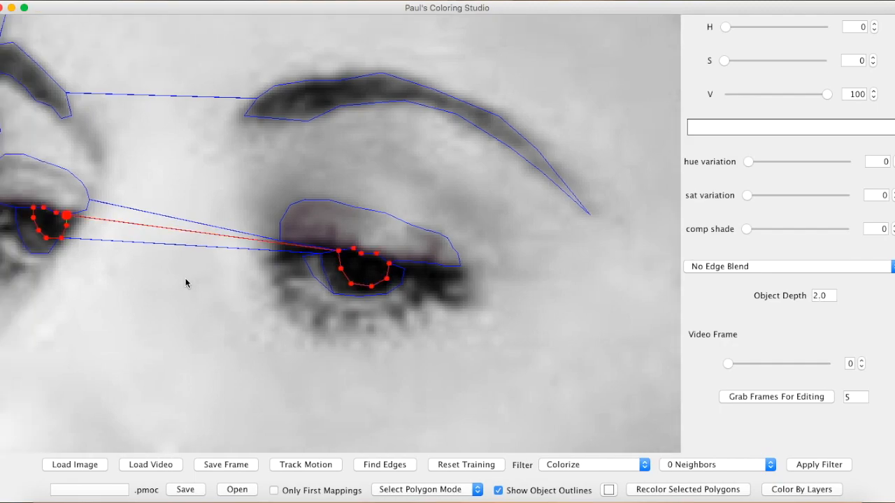
scroll(185, 282, right, 3)
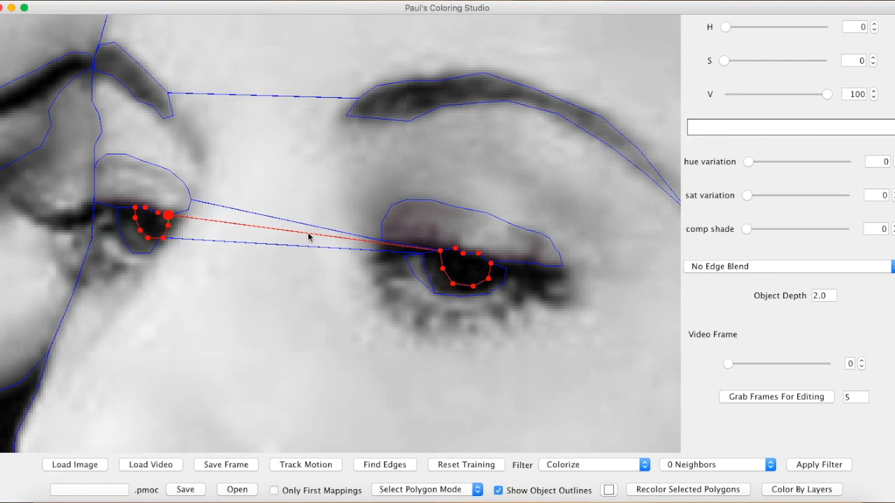
scroll(341, 291, down, 5)
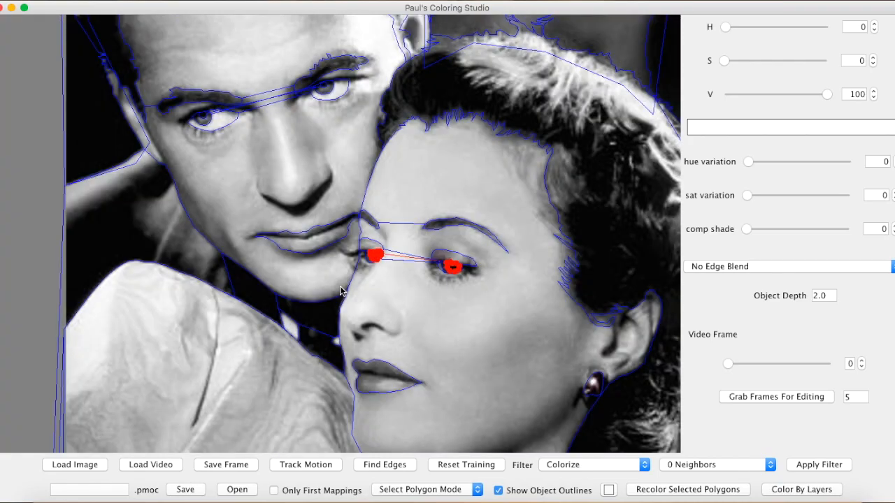
scroll(341, 291, up, 5)
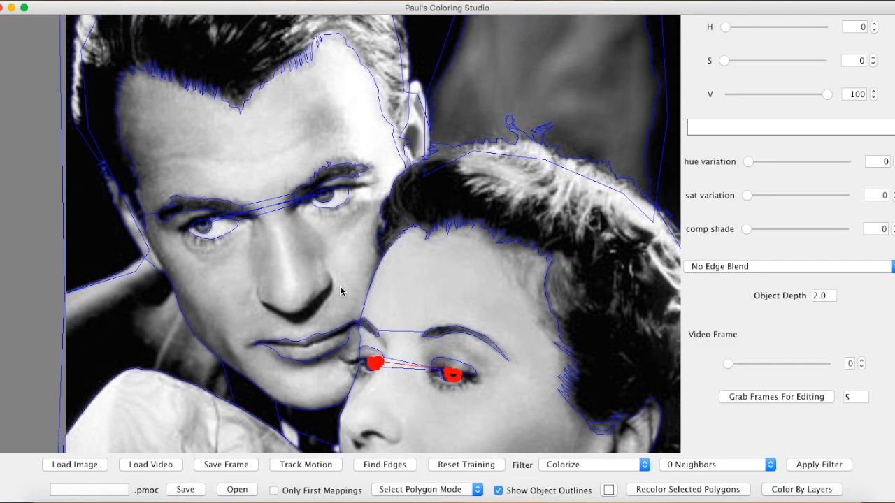
scroll(341, 291, down, 3)
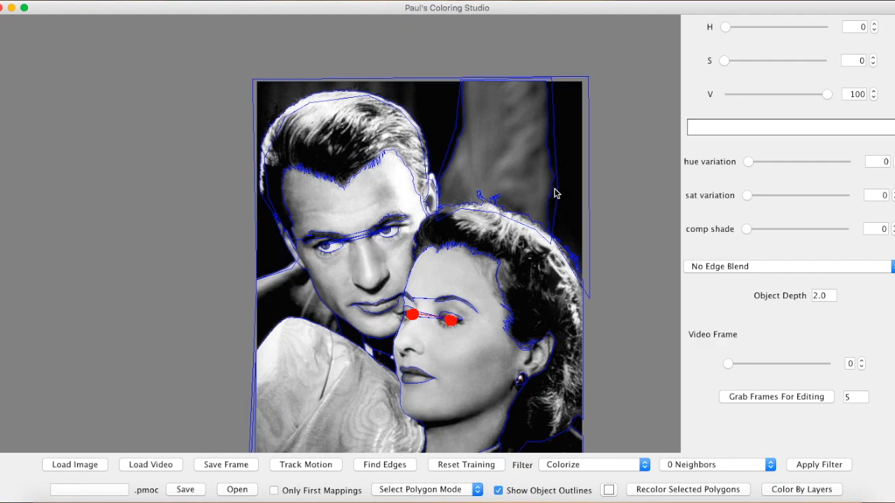
scroll(587, 229, down, 1)
scroll(587, 229, down, 3)
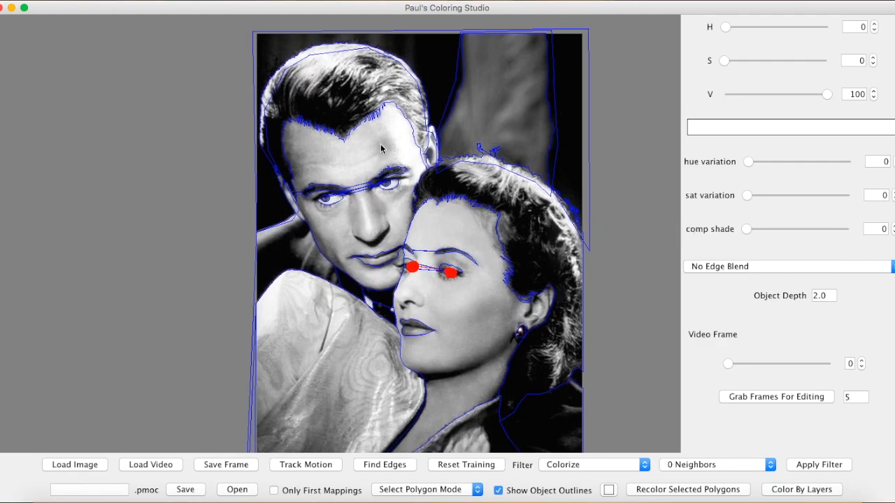
Color the woman's blouse light blue with hue 207 and saturation 44.
click(326, 335)
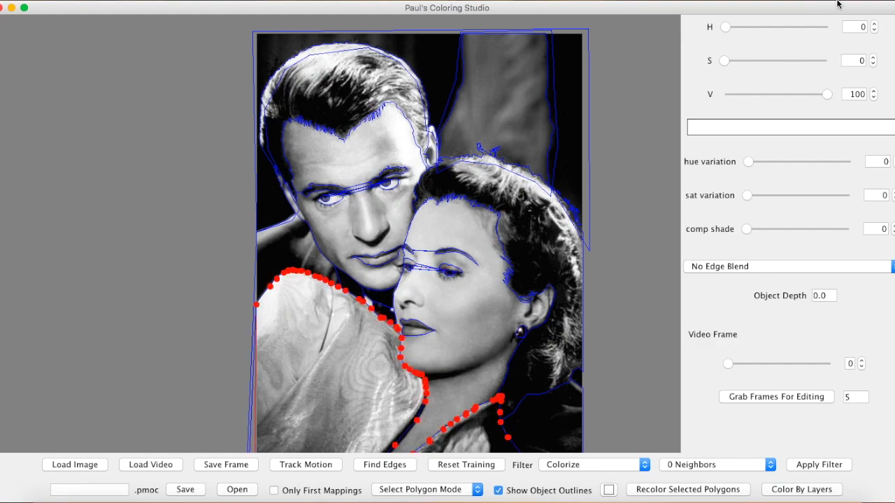
click(725, 61)
click(724, 62)
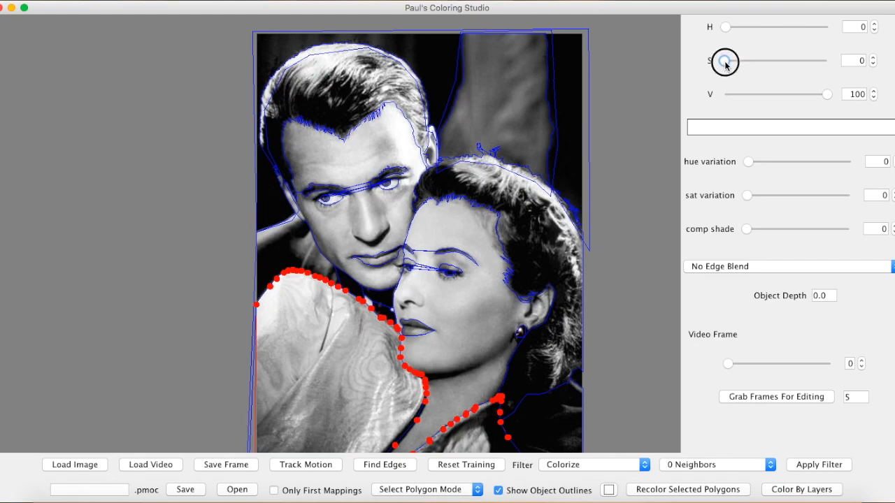
drag(725, 63, 765, 64)
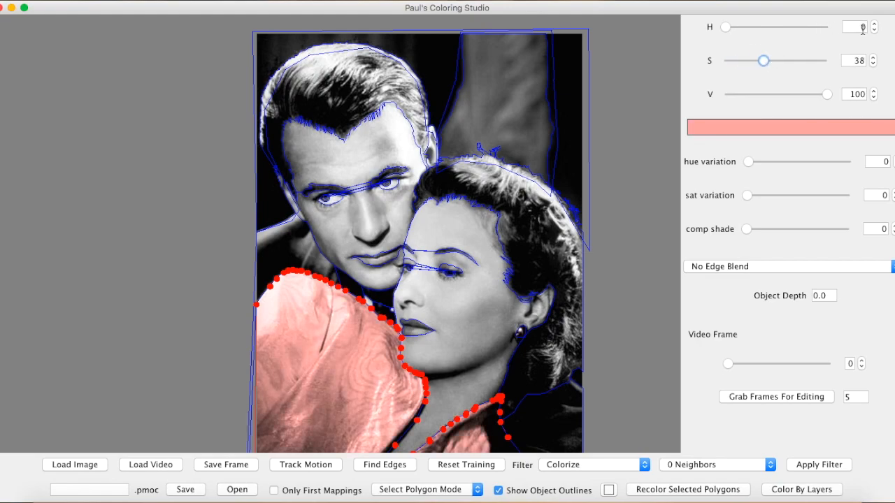
drag(726, 28, 785, 27)
mouse_move(763, 61)
mouse_down()
mouse_move(772, 61)
mouse_move(741, 62)
mouse_move(778, 62)
mouse_move(725, 62)
mouse_move(828, 64)
mouse_move(771, 62)
mouse_up()
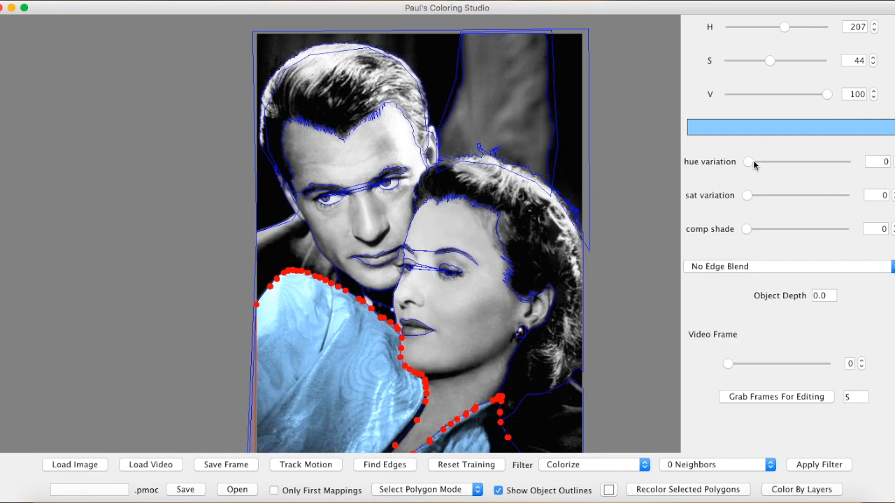
Color the man's jacket brown by adjusting its hue and saturation.
click(285, 249)
click(743, 26)
click(757, 61)
drag(739, 27, 729, 27)
mouse_move(759, 61)
mouse_down()
mouse_move(740, 62)
mouse_move(801, 60)
mouse_move(774, 61)
mouse_up()
click(169, 207)
Color the man's hair a yellowish blond by adjusting its hue and saturation.
click(329, 90)
click(759, 60)
click(741, 27)
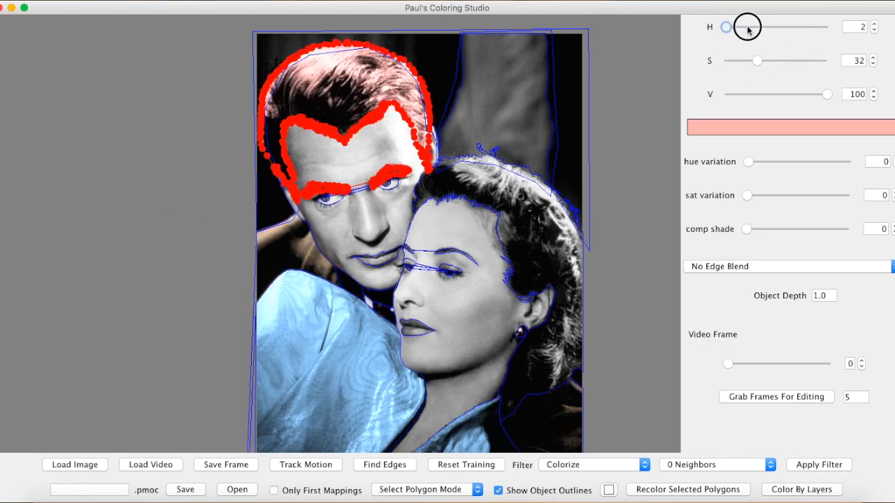
click(750, 61)
drag(741, 27, 738, 26)
click(170, 196)
Color the woman's hair pale yellow with a hue of 47.
click(342, 168)
click(509, 189)
key(plus)
key(Right)
key(minus)
click(746, 60)
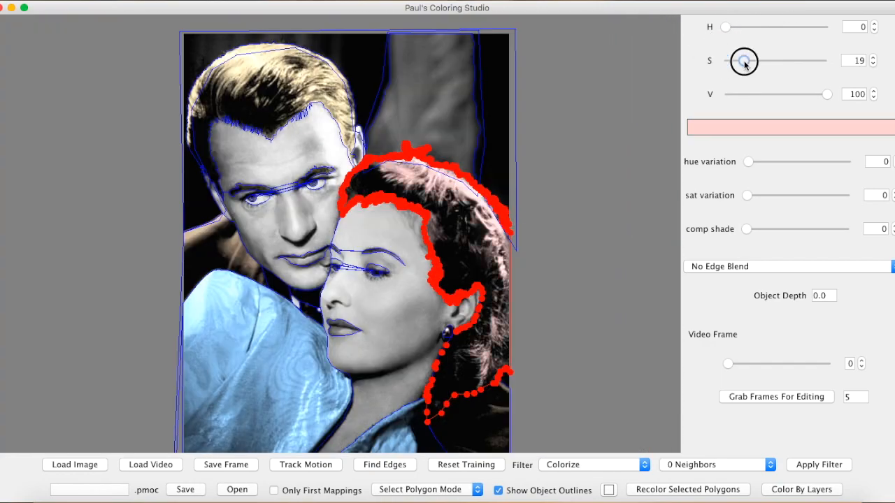
click(758, 60)
drag(725, 28, 738, 26)
click(752, 60)
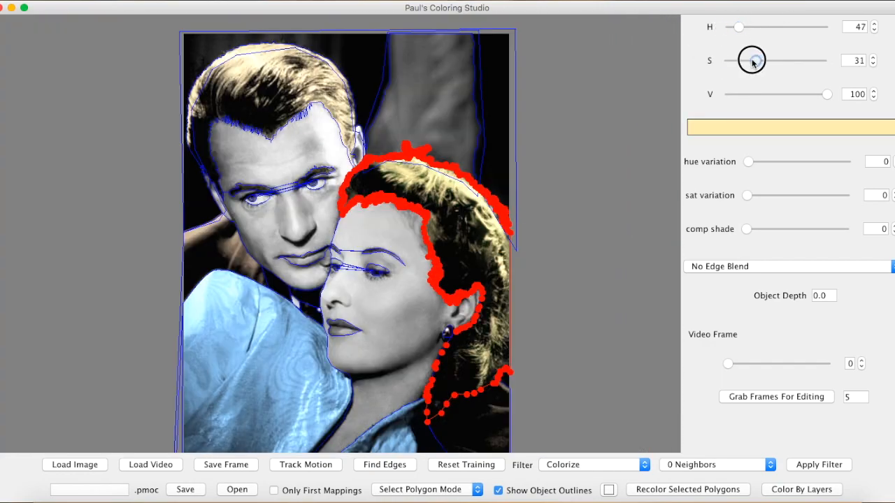
click(336, 124)
Color the small collar area below the man's jaw with hue 42 and saturation 32.
click(279, 288)
drag(725, 60, 757, 61)
drag(726, 29, 737, 28)
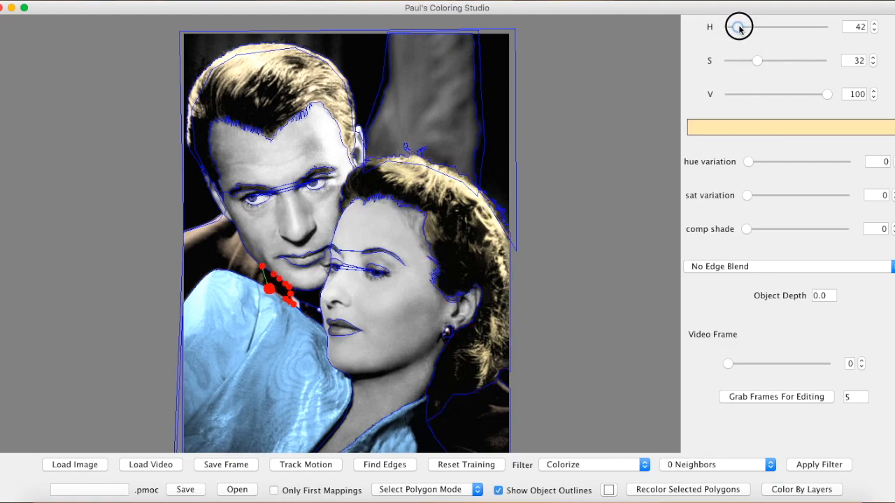
Color the clothing area between the man's chin and the woman's blouse green.
click(310, 301)
drag(726, 61, 762, 61)
drag(726, 28, 764, 29)
click(637, 177)
click(297, 301)
drag(725, 60, 729, 60)
drag(724, 26, 762, 27)
drag(729, 61, 779, 60)
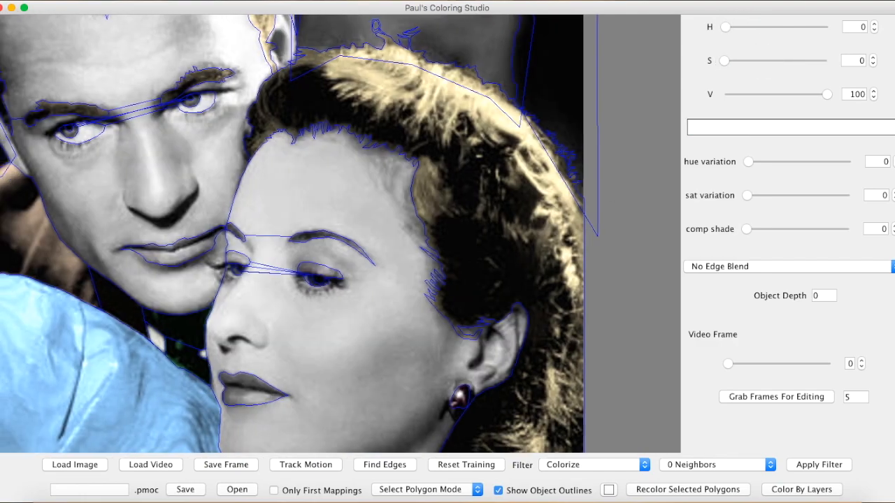
Color the background behind the couple a muted purple.
scroll(280, 280, up, 2)
scroll(166, 144, down, 5)
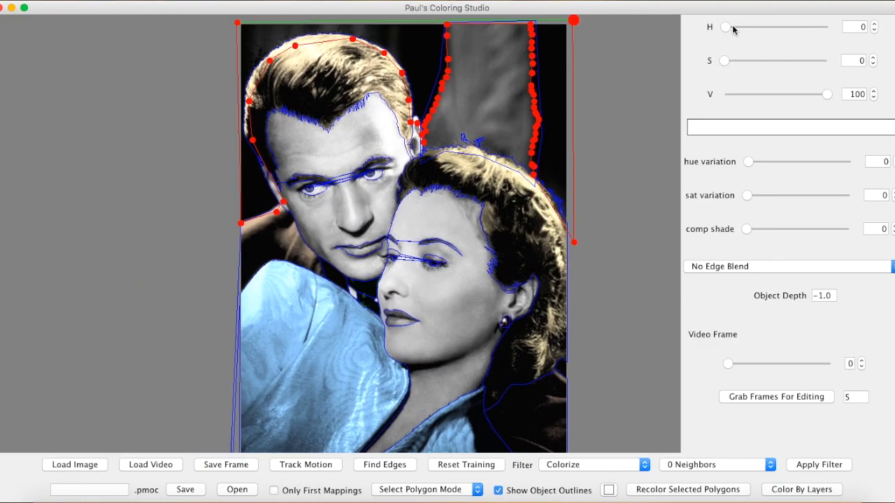
drag(727, 59, 799, 60)
drag(728, 28, 798, 26)
click(494, 69)
click(490, 60)
drag(725, 61, 759, 60)
drag(727, 28, 800, 27)
click(637, 102)
Color the woman's earring pale yellow with hue 53 and saturation 26.
click(490, 68)
click(615, 232)
scroll(615, 232, down, 1)
click(498, 490)
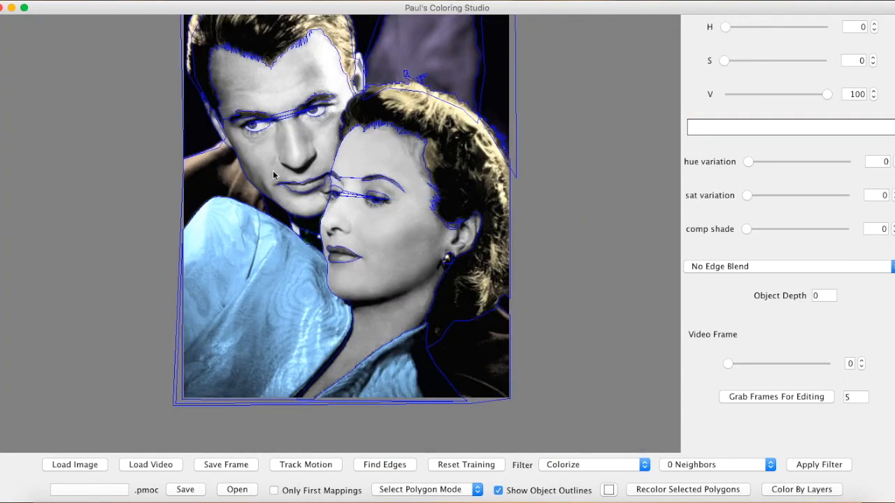
Color the man's face, trying hue 31 with saturation 21 and settling on hue 22 with saturation 39.
click(273, 176)
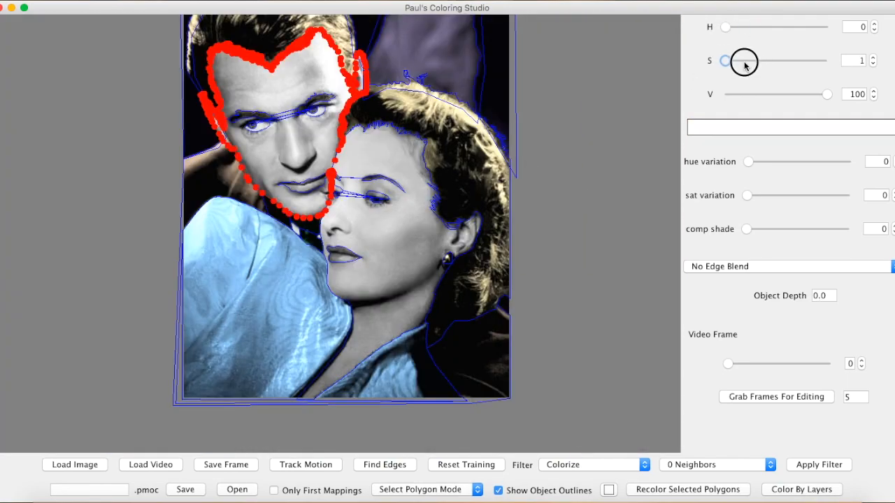
drag(744, 64, 745, 62)
drag(726, 29, 736, 28)
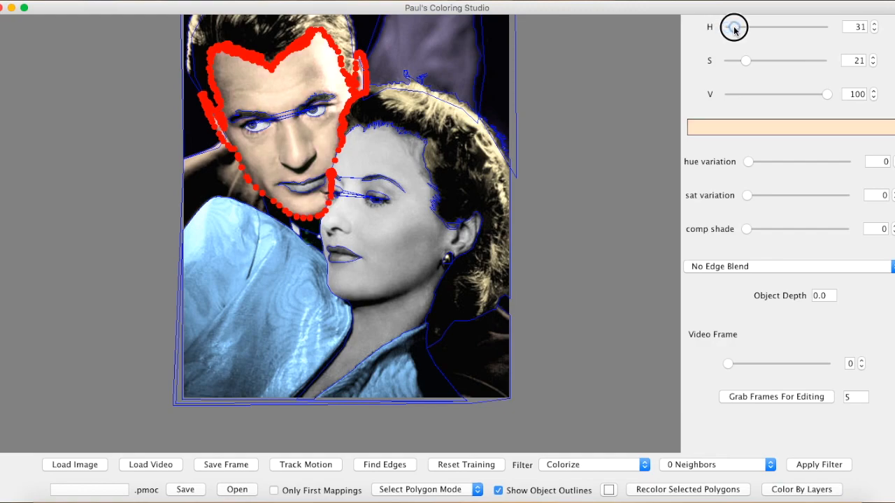
click(587, 133)
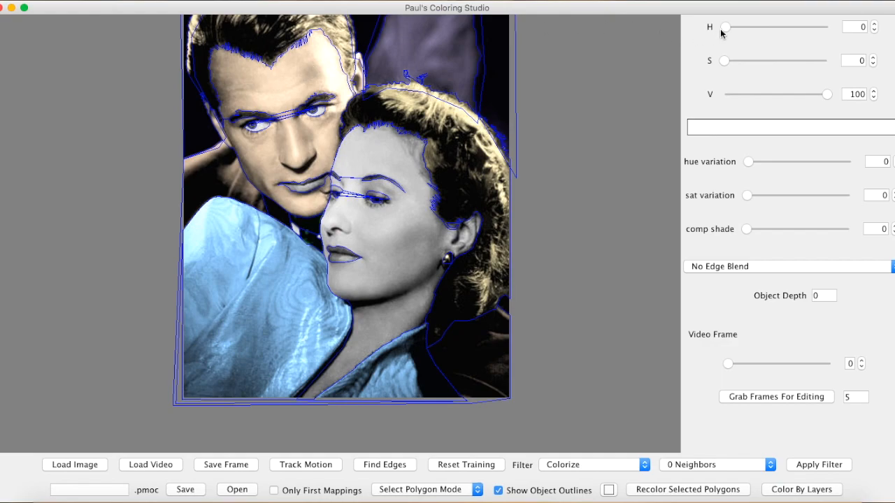
drag(725, 29, 725, 29)
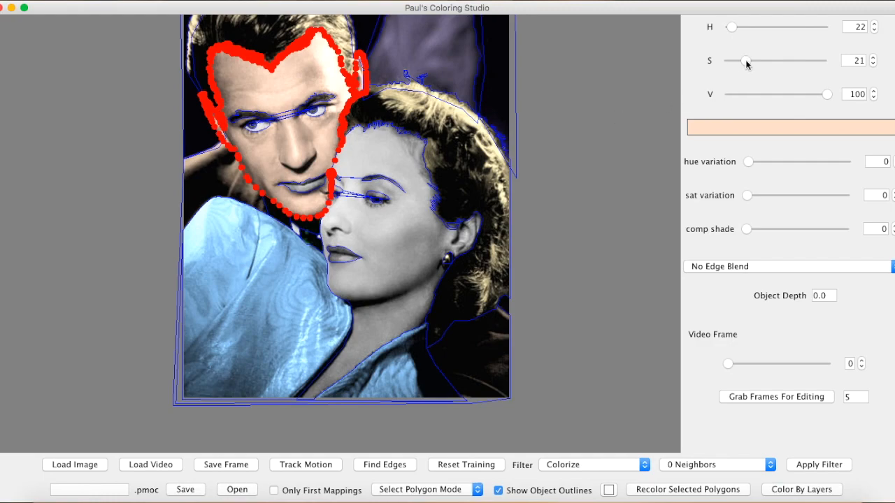
drag(746, 62, 764, 60)
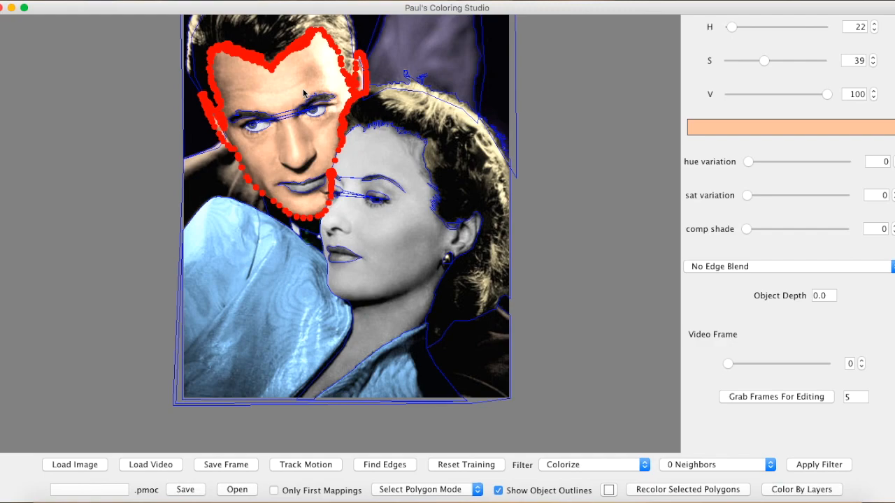
click(586, 118)
Set the man's face to hue 0 with a hue variation of 64 and a saturation variation of 30.
drag(748, 163, 783, 162)
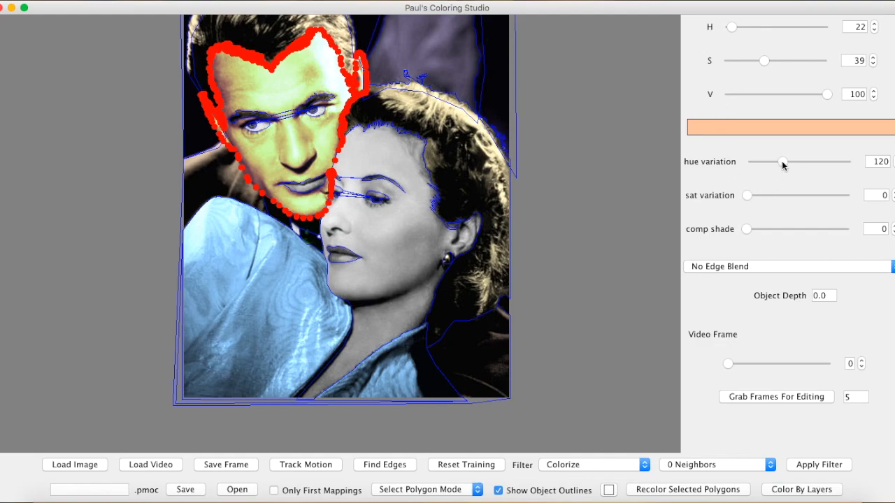
drag(783, 164, 767, 166)
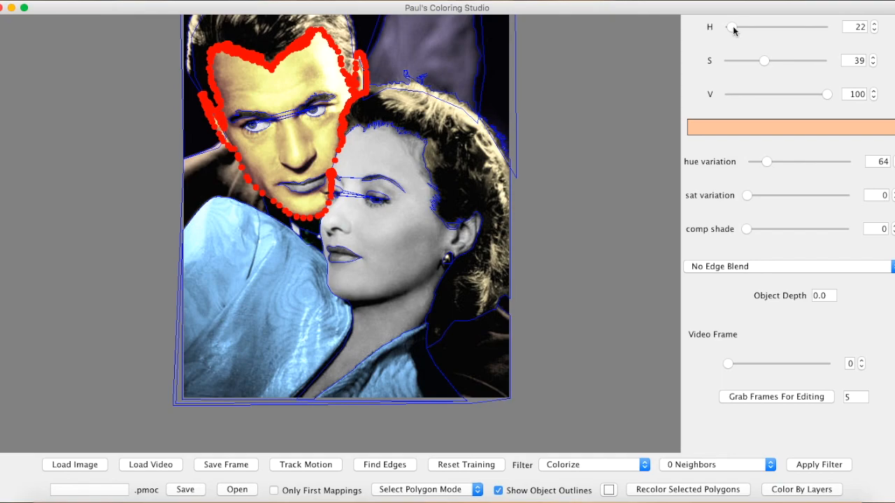
drag(733, 28, 720, 28)
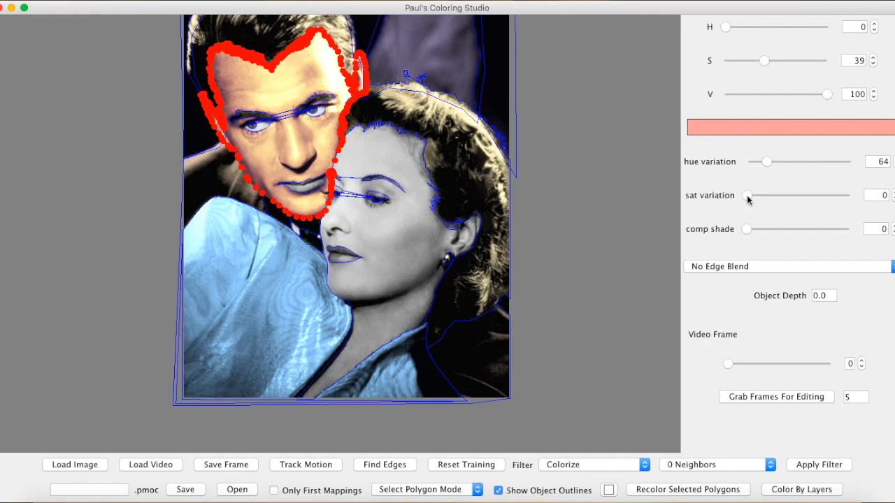
drag(748, 200, 778, 196)
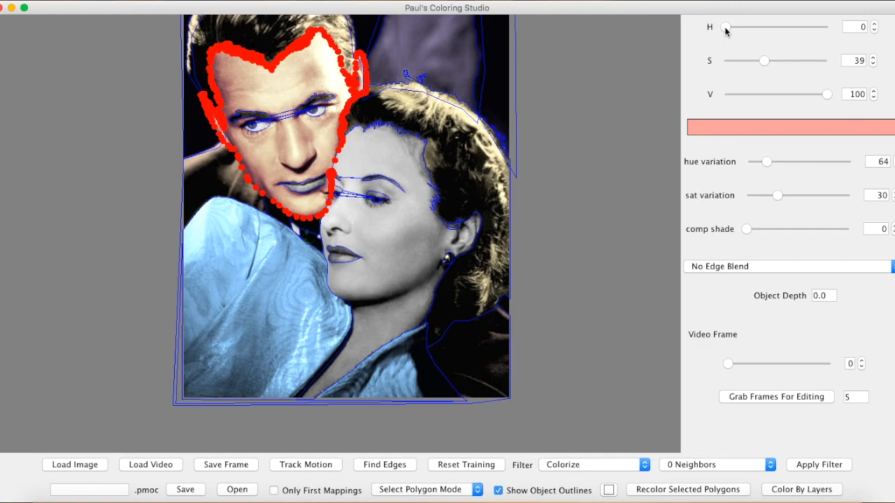
Try hue 167 on the man's face, return the hue to 0, and raise its hue and saturation variation.
drag(727, 30, 775, 30)
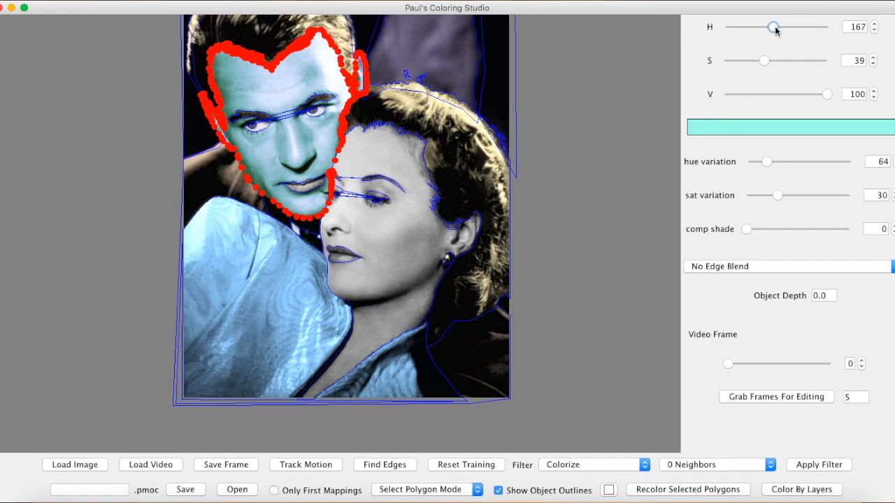
drag(775, 28, 725, 28)
click(774, 163)
click(802, 193)
click(554, 122)
Refine the man's face into a warm skin tone by adjusting its hue, saturation and both variations.
click(301, 140)
drag(774, 163, 759, 164)
drag(725, 28, 731, 28)
drag(763, 61, 783, 61)
drag(802, 195, 815, 195)
click(626, 145)
Add hue variation and saturation variation to the man's hair color.
scroll(626, 148, up, 5)
click(307, 60)
drag(750, 162, 771, 163)
drag(747, 195, 787, 196)
click(578, 136)
Add hue variation and saturation variation to the woman's hair color.
click(468, 186)
drag(748, 163, 775, 164)
drag(747, 196, 795, 196)
drag(774, 163, 763, 163)
click(617, 200)
Color the woman's face in a warm skin tone, using hue and saturation variation.
click(413, 269)
drag(725, 61, 753, 61)
drag(727, 27, 734, 28)
drag(748, 161, 769, 161)
drag(747, 195, 793, 195)
drag(754, 60, 771, 61)
drag(732, 27, 724, 27)
click(624, 194)
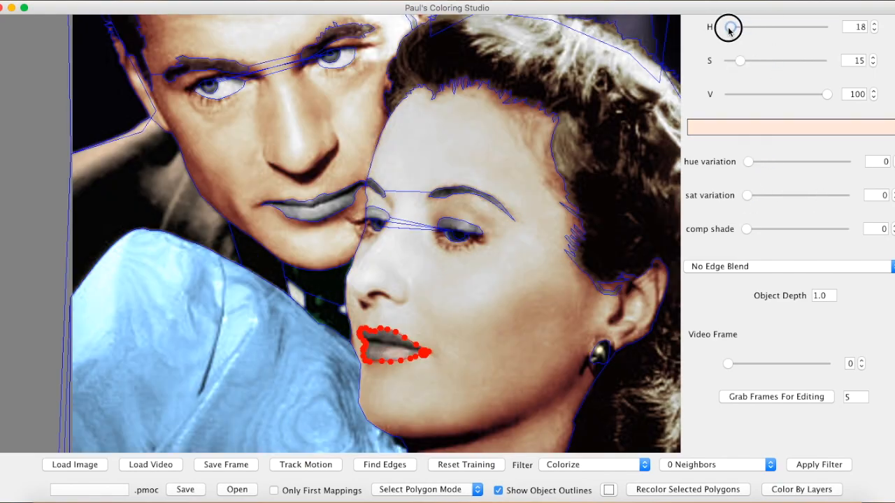
Color the couple's eyes, tinting the man's eye whites at saturation 7 and making his irises blue.
drag(741, 61, 749, 61)
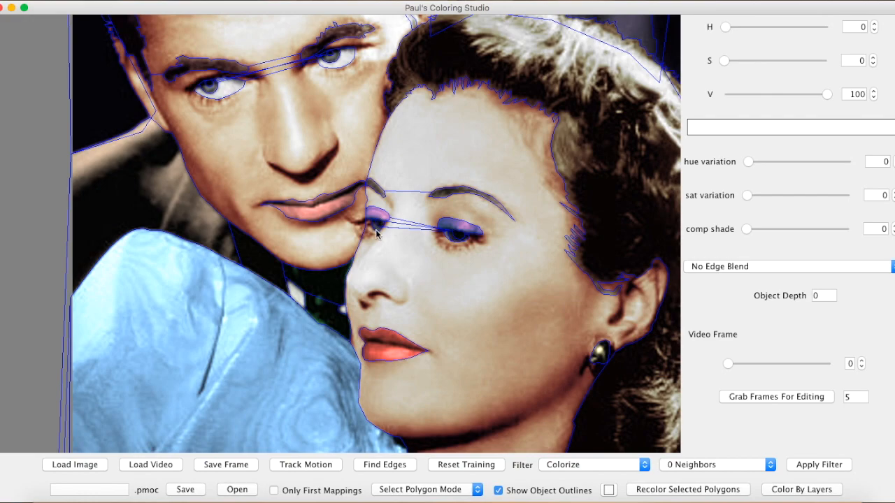
drag(727, 26, 743, 26)
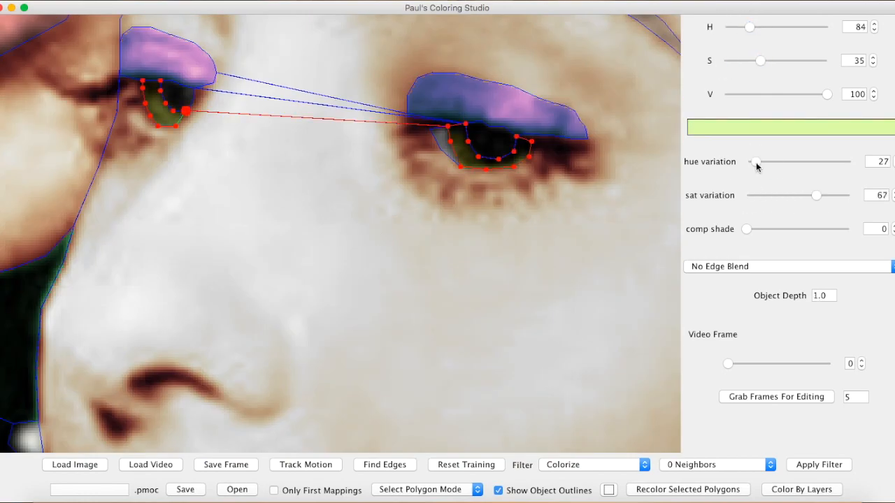
drag(755, 161, 752, 162)
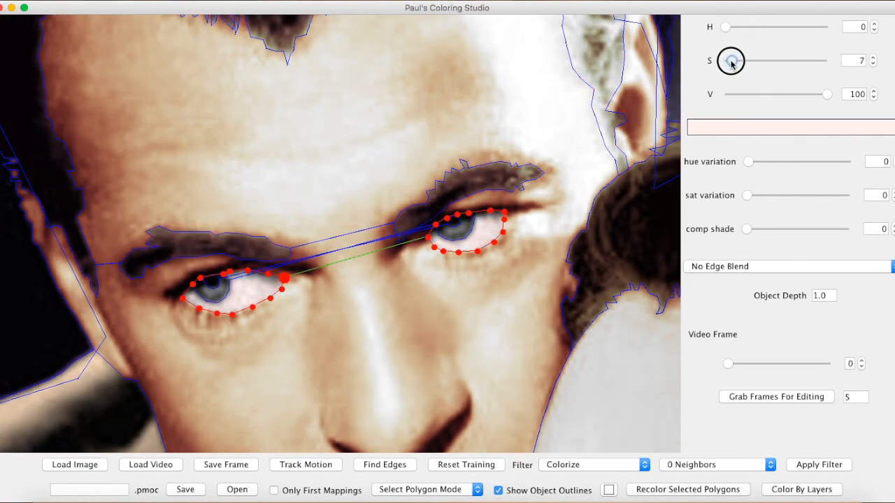
drag(729, 60, 751, 60)
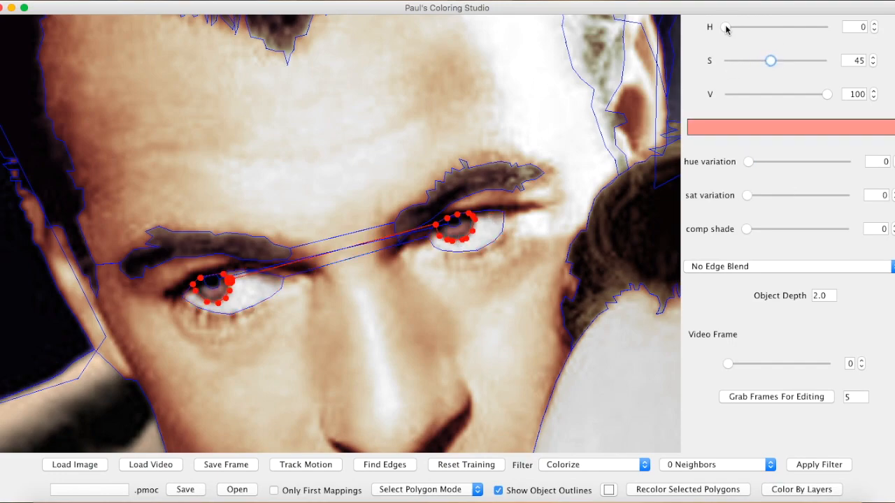
drag(729, 27, 786, 27)
Make the woman's eye shadow purple with hue and saturation variation, and hide the object outlines.
drag(769, 60, 745, 62)
drag(748, 161, 773, 162)
drag(746, 196, 768, 197)
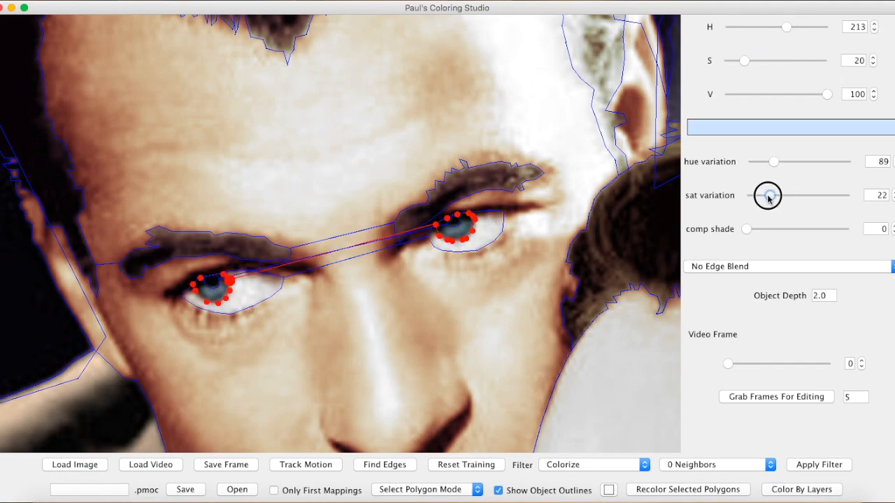
drag(774, 162, 757, 163)
drag(786, 28, 792, 28)
drag(792, 28, 796, 28)
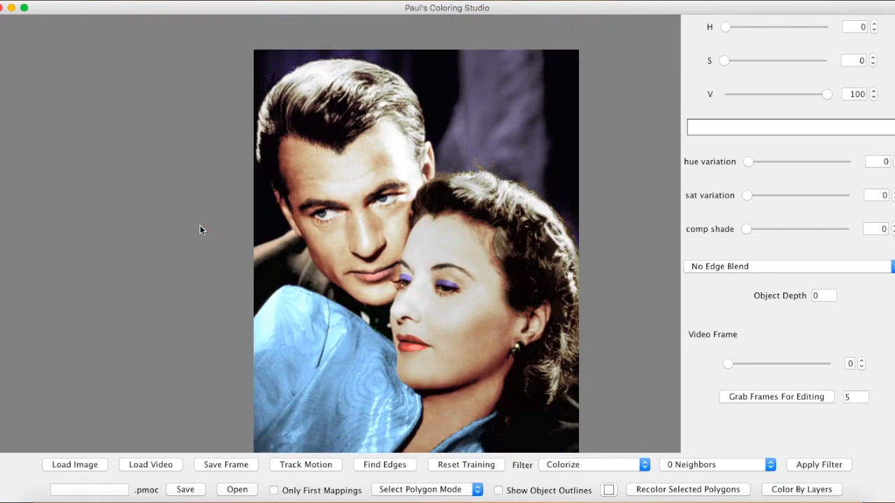
scroll(200, 225, down, 4)
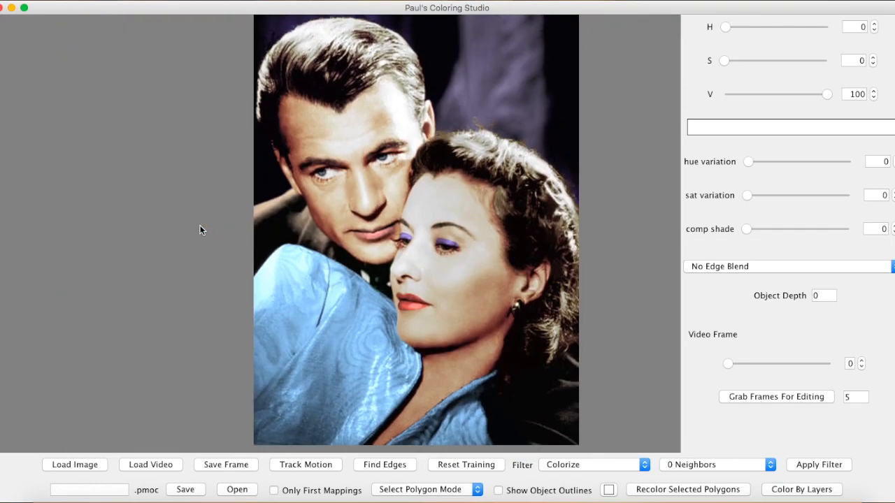